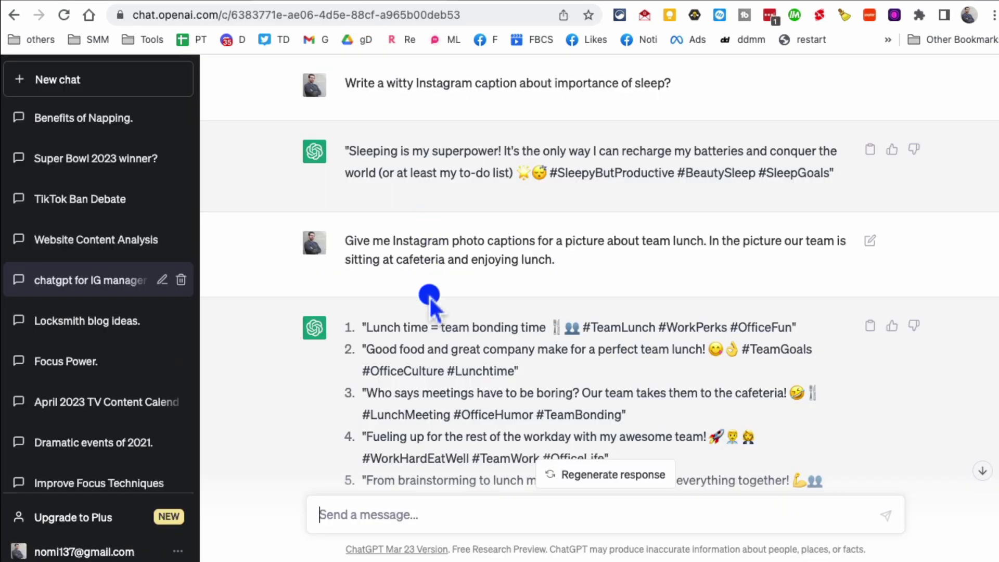
- Open the 'Benefits of Napping' chat in ChatGPT and scroll through its answer
left_click(63, 118)
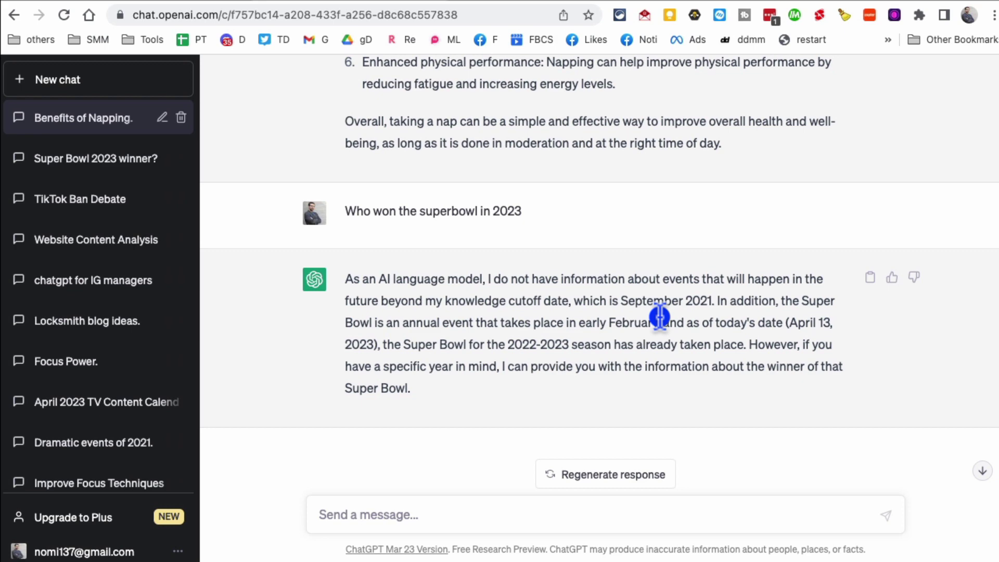
scroll(660, 317, "up", 5)
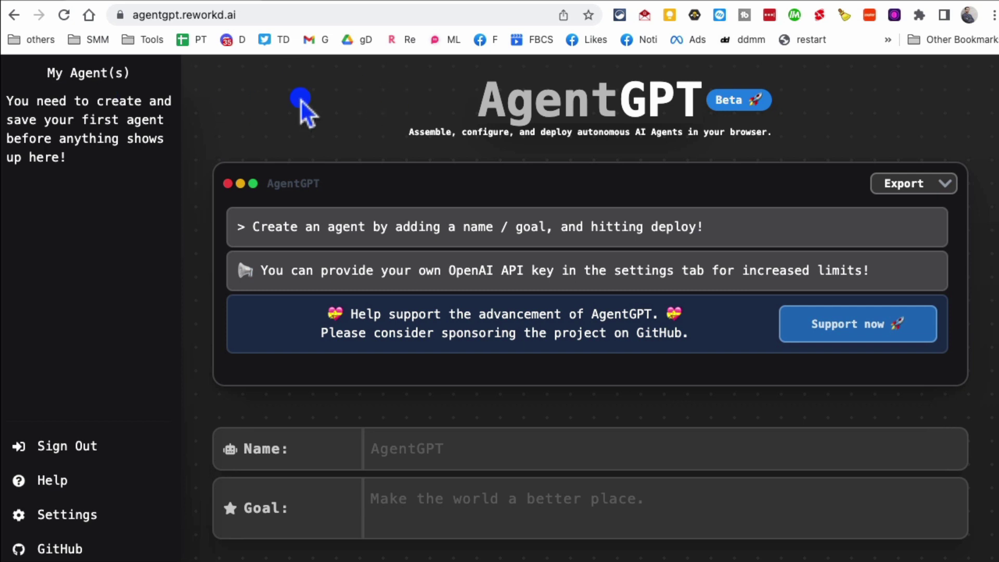
left_click(255, 16)
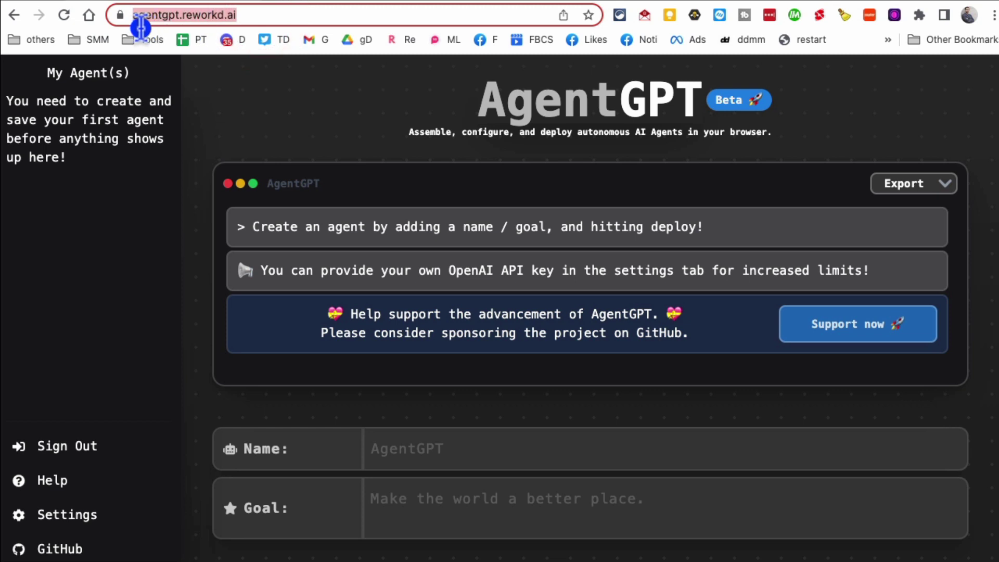
left_click(254, 24)
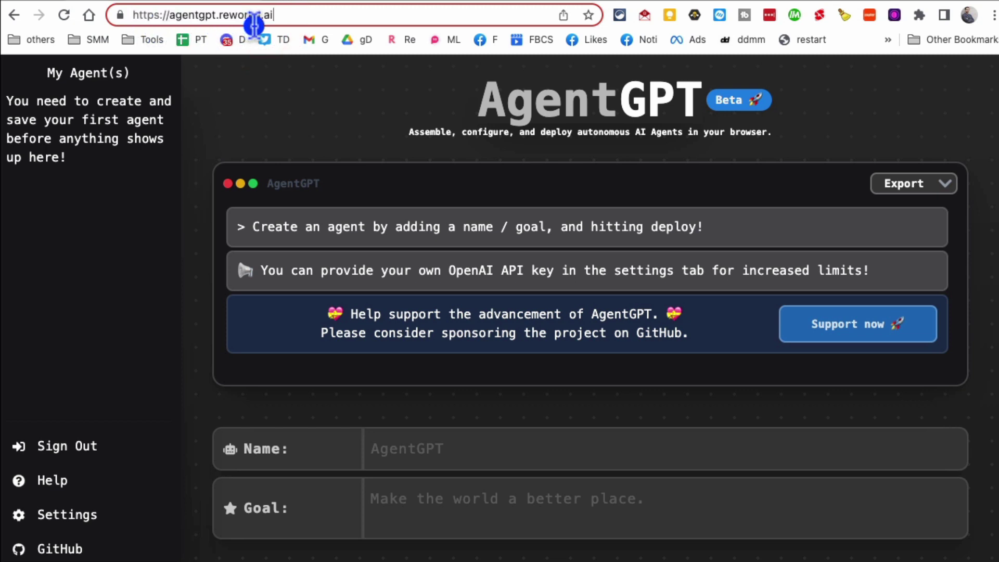
left_click(309, 22)
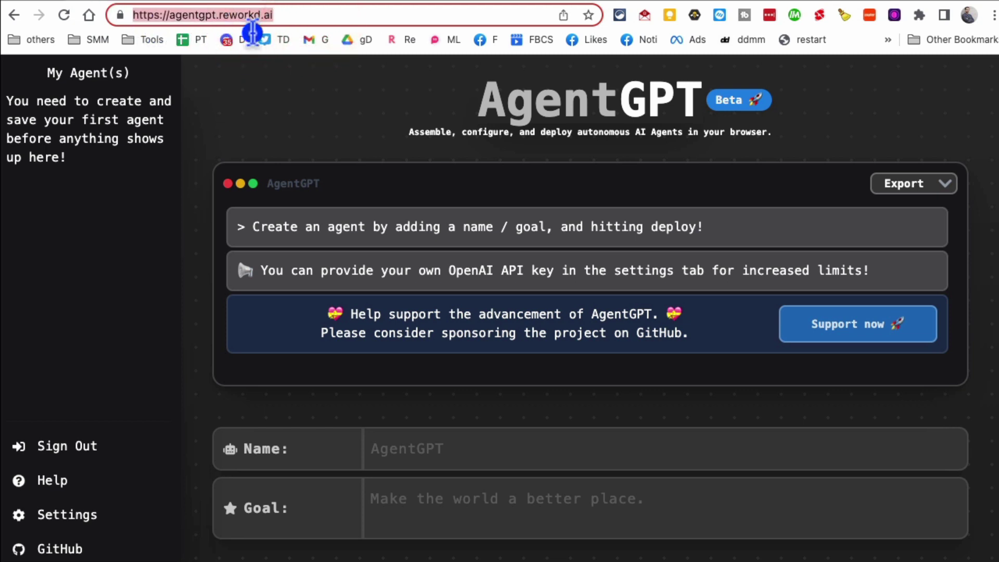
left_click(308, 21)
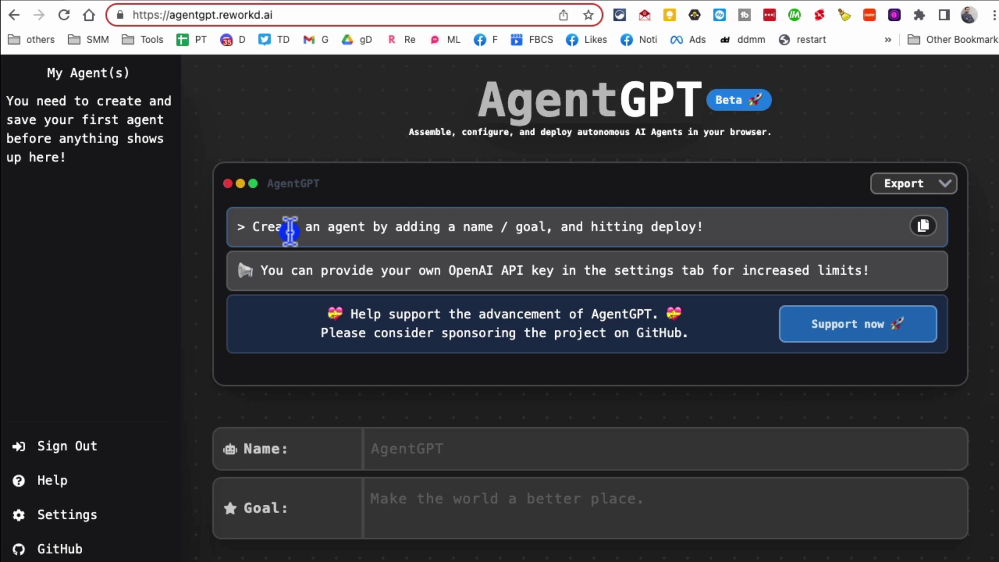
left_click_drag(289, 228, 599, 229)
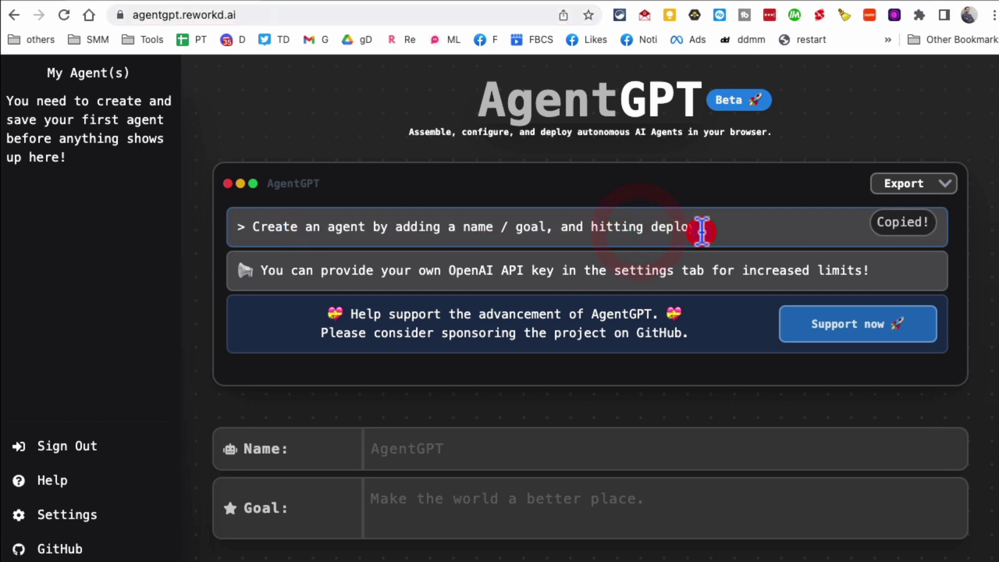
triple_click(696, 227)
scroll(770, 357, "down", 2)
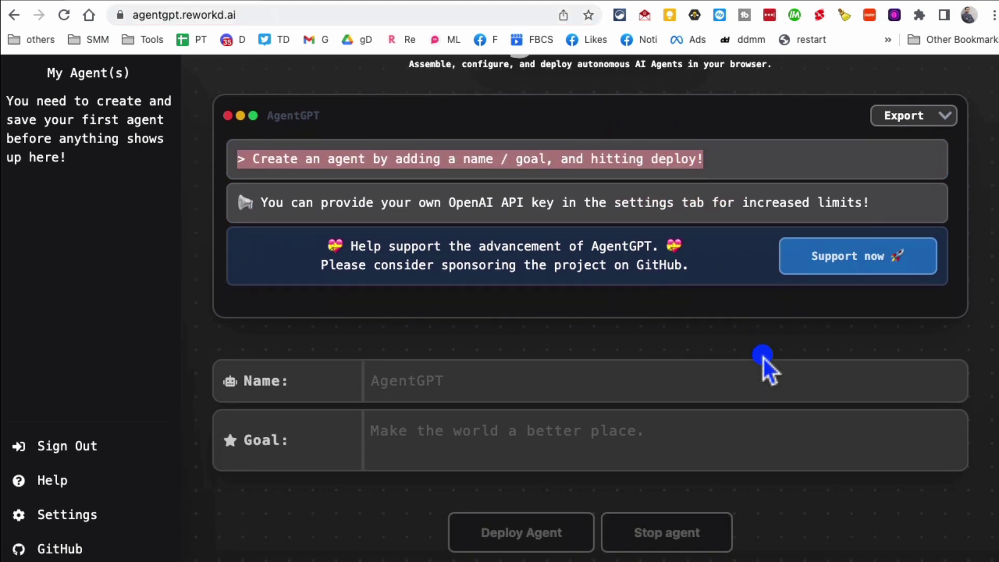
scroll(765, 365, "up", 1)
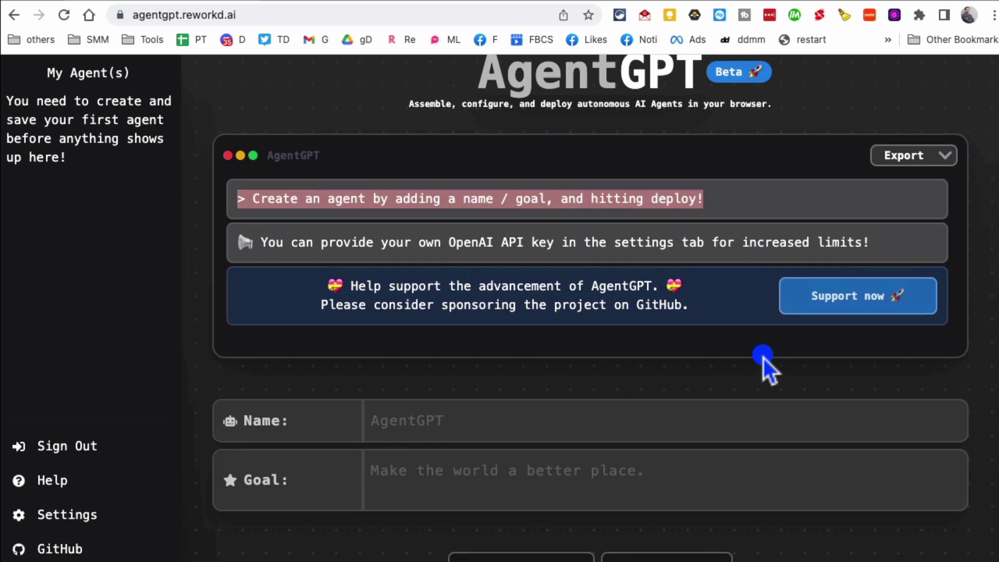
scroll(519, 397, "down", 1)
left_click(519, 387)
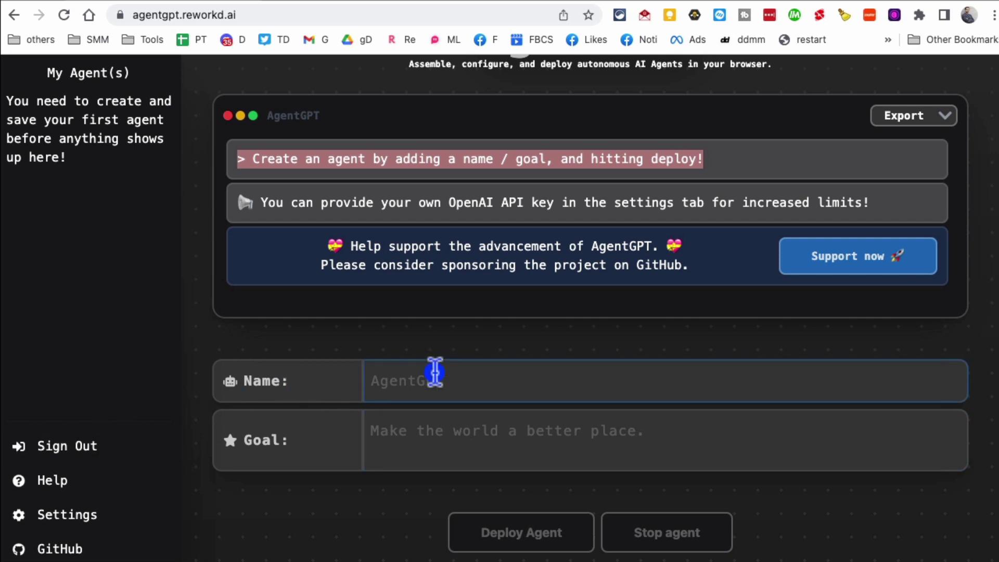
- Enter agent name 'aliGPT' and goal 'write me a twitter thread about 5 websites for video editing'
left_click(435, 373)
type("aliGPT")
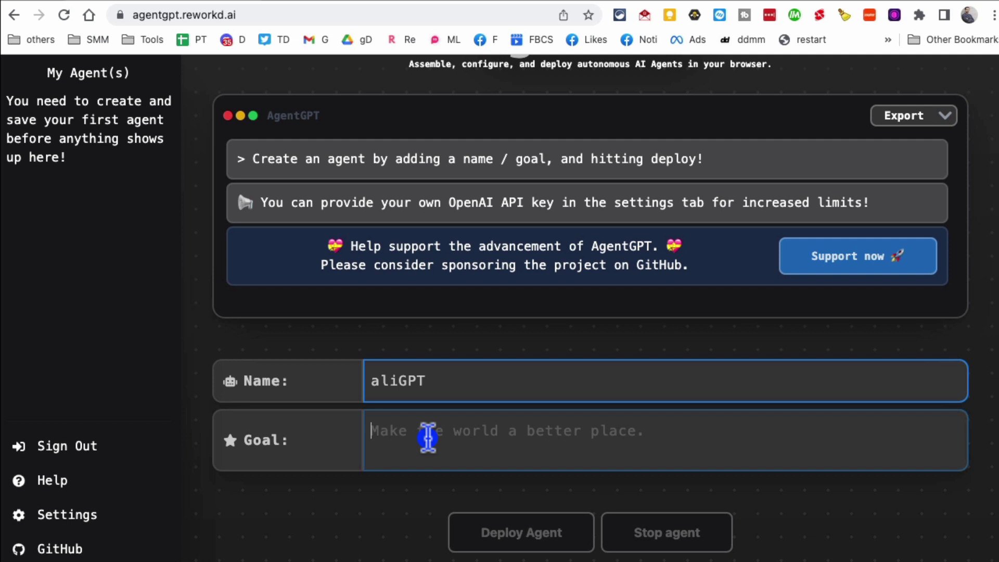
left_click(420, 437)
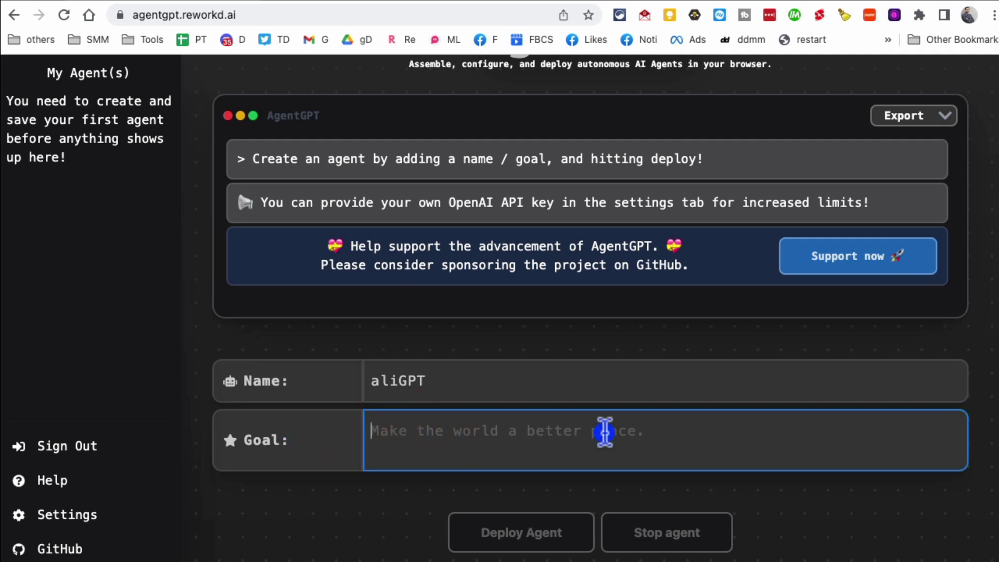
type("wri")
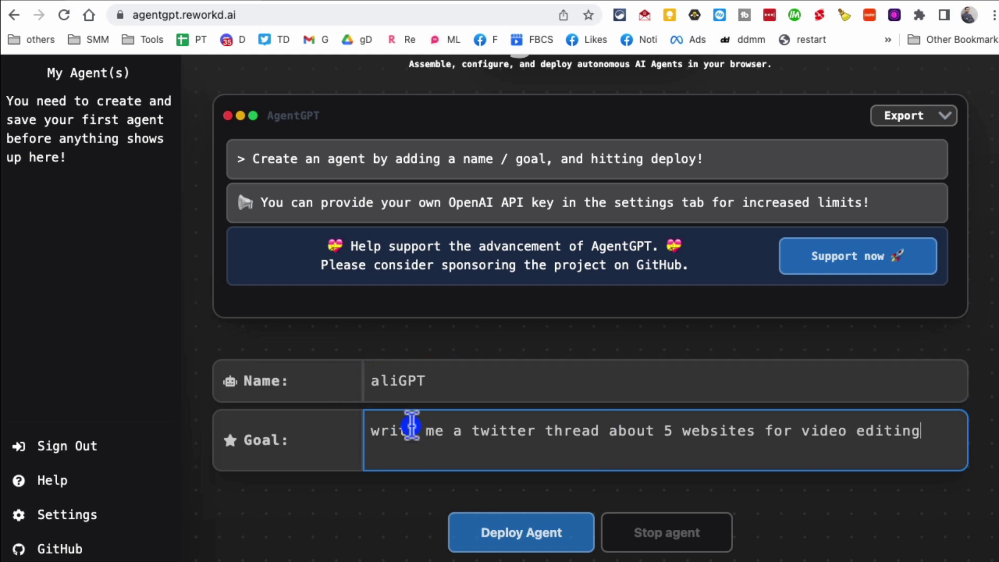
left_click_drag(407, 422, 748, 424)
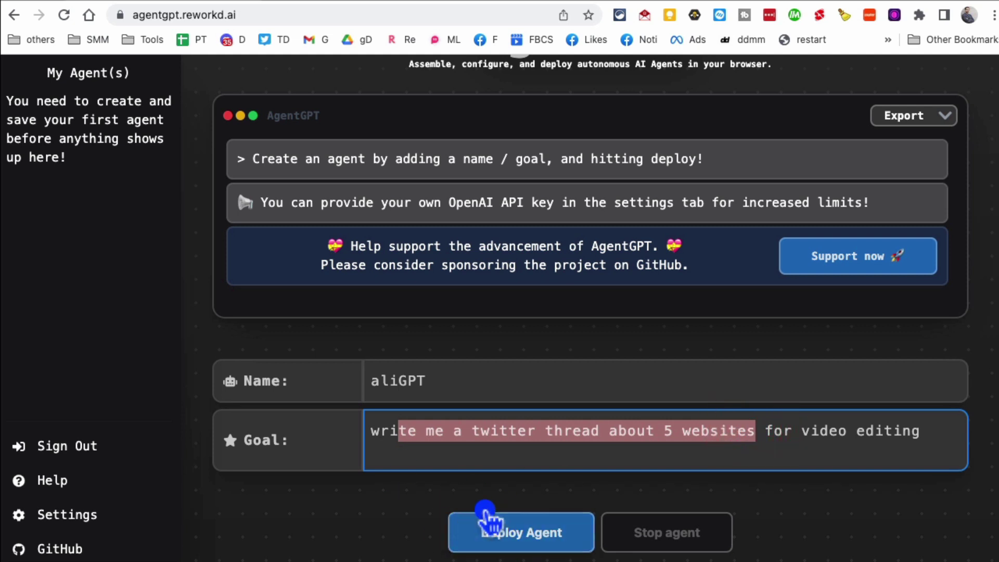
- Deploy the aliGPT agent and follow its log as it starts working
left_click(497, 531)
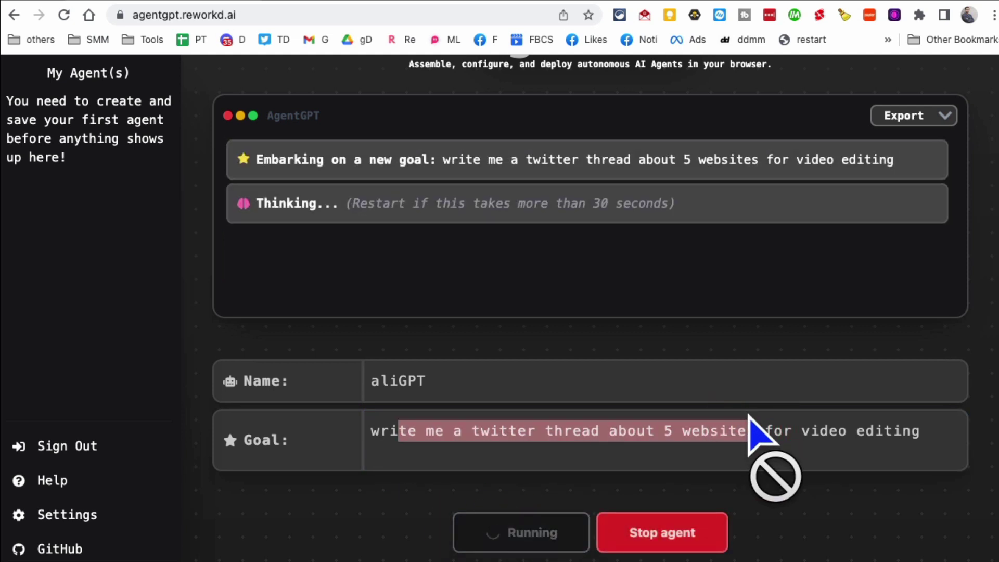
scroll(704, 308, "up", 3)
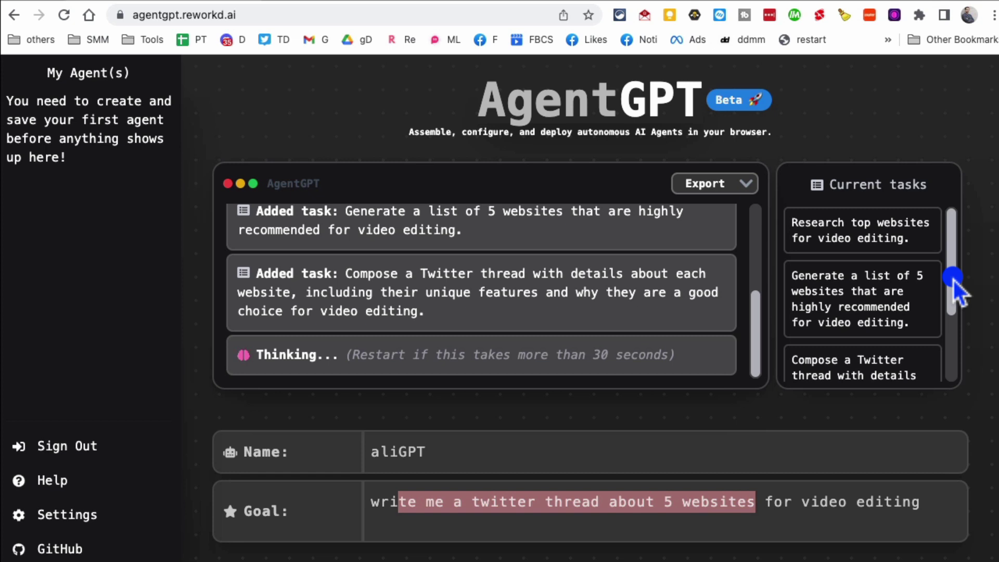
scroll(952, 278, "down", 1)
scroll(948, 237, "up", 1)
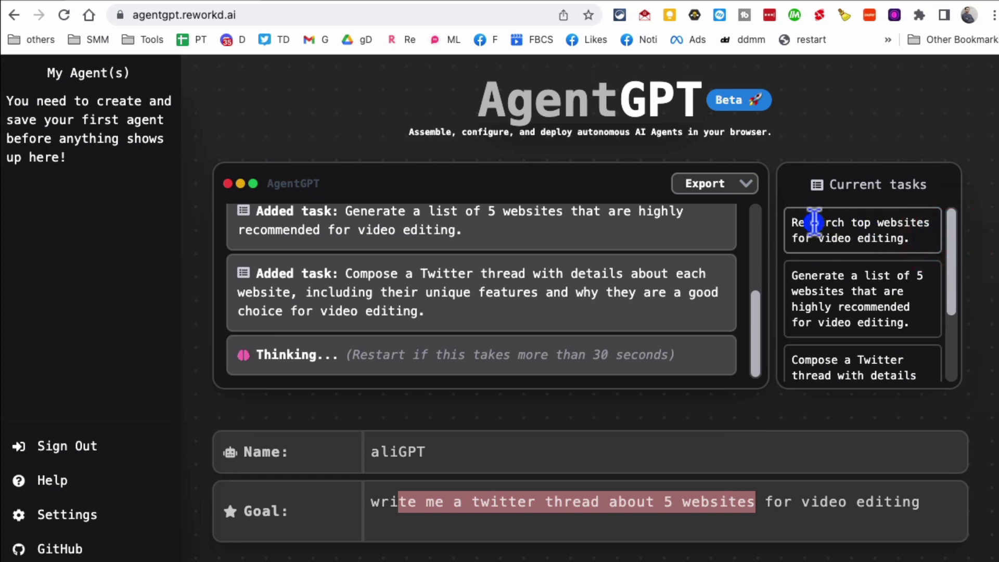
- Highlight the three added tasks: research top websites, list 5 websites, compose a Twitter thread
left_click_drag(814, 222, 913, 242)
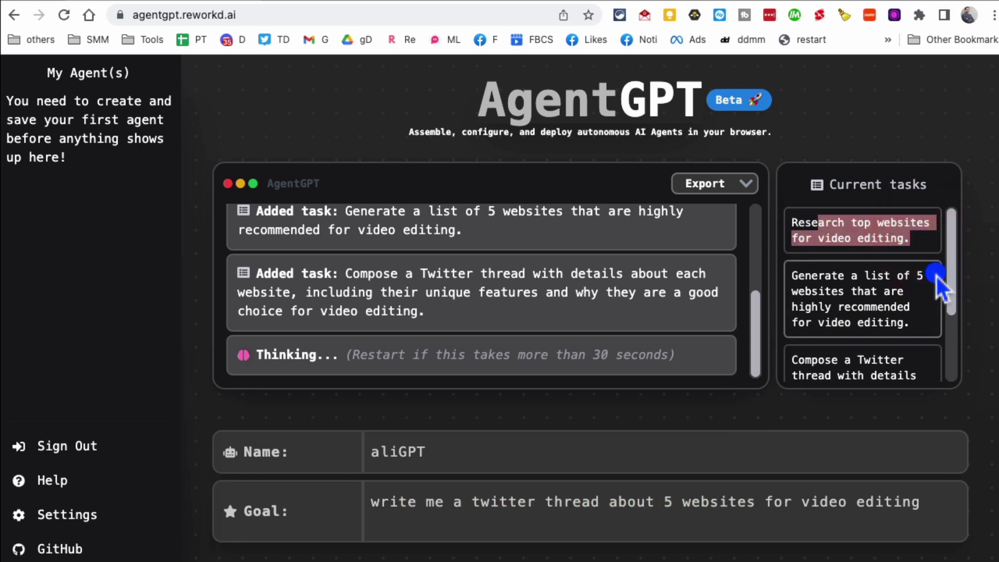
left_click_drag(950, 285, 950, 295)
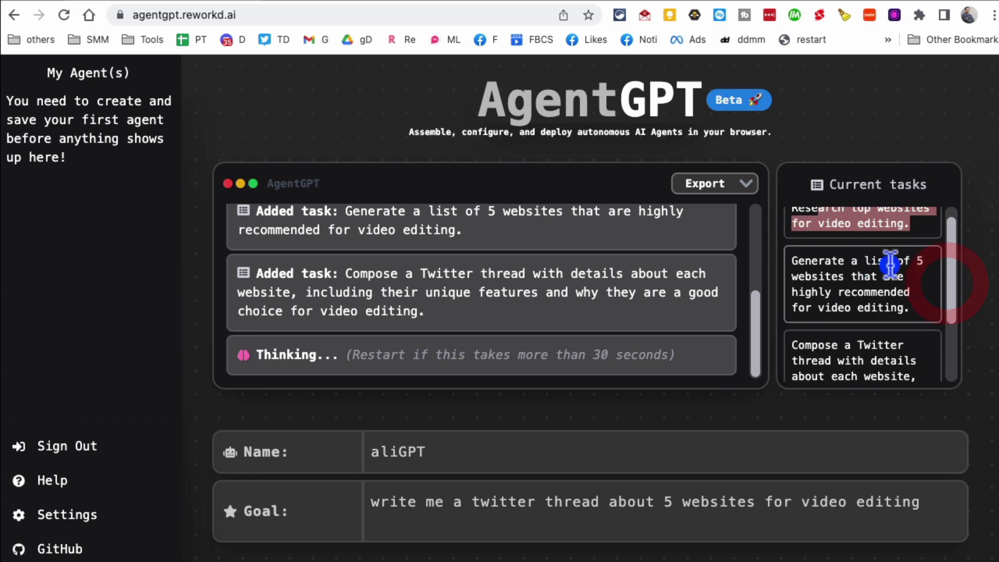
left_click_drag(852, 263, 941, 324)
left_click_drag(829, 308, 917, 342)
scroll(917, 343, "down", 2)
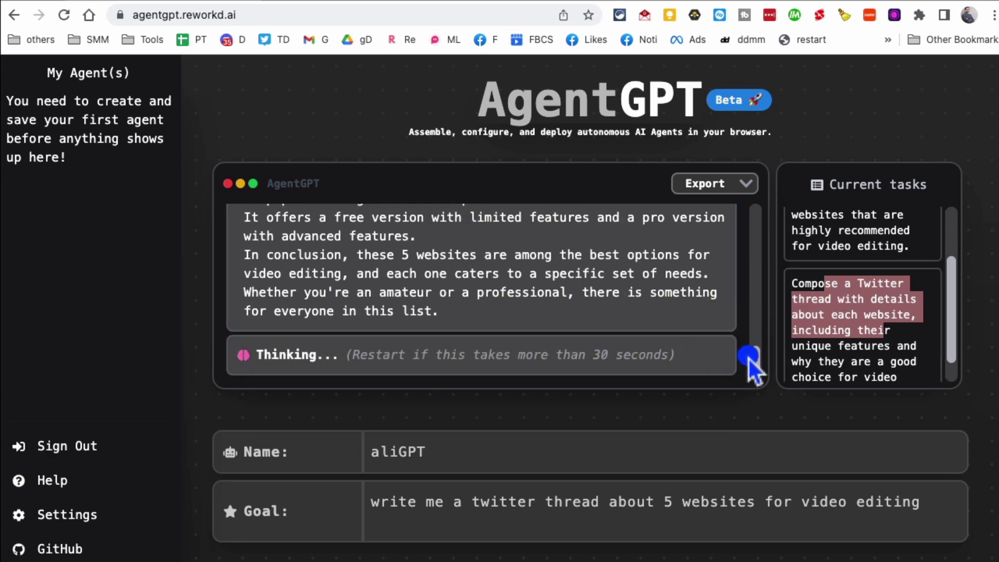
left_click_drag(751, 361, 754, 248)
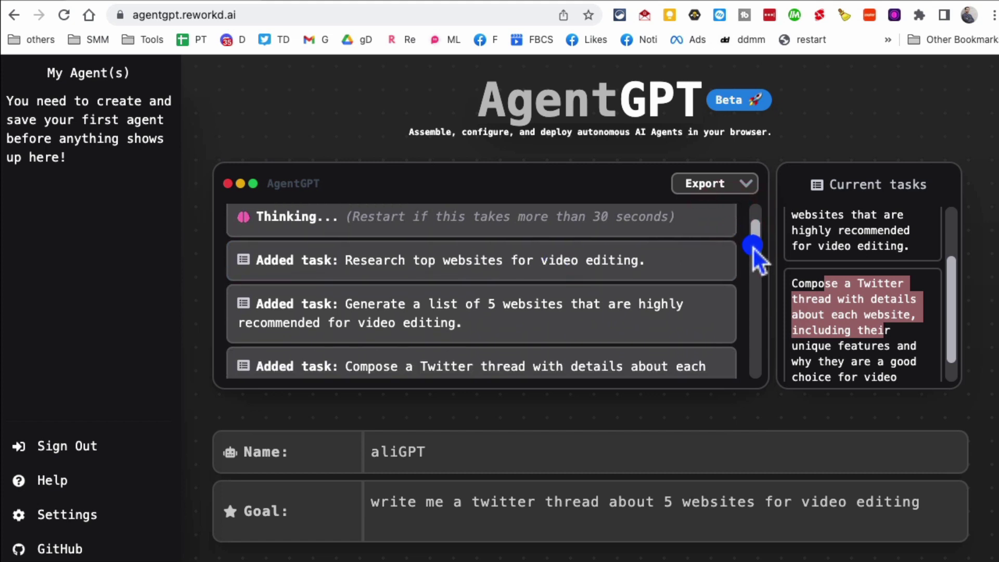
- Select passages of the agent's research on top video-editing websites
left_click_drag(753, 248, 616, 532)
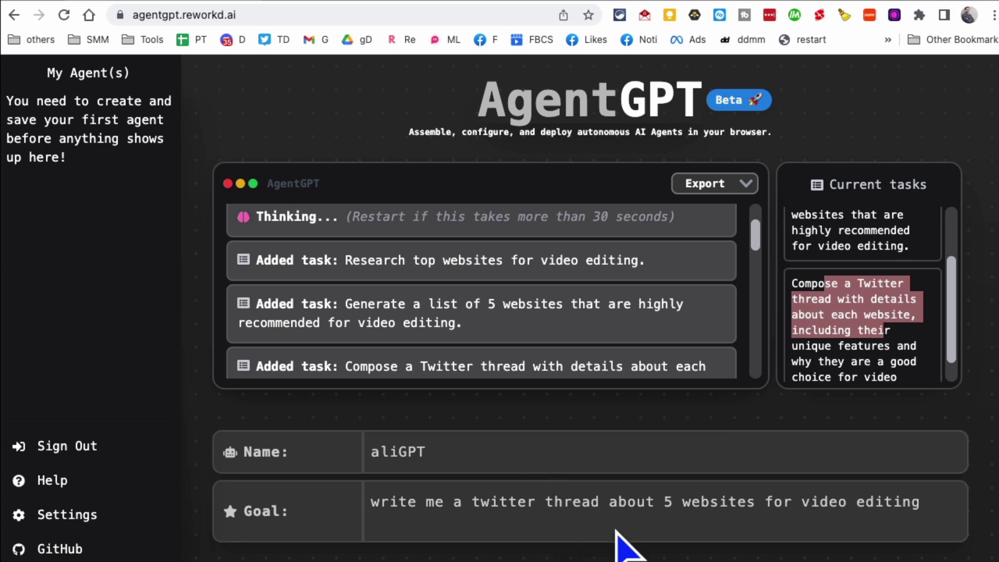
left_click(752, 238)
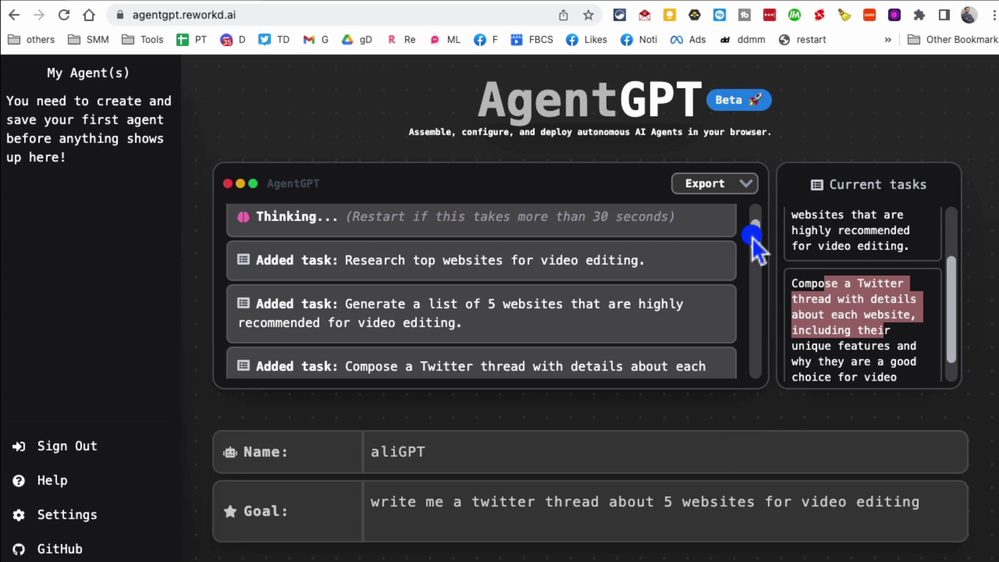
left_click_drag(752, 238, 751, 233)
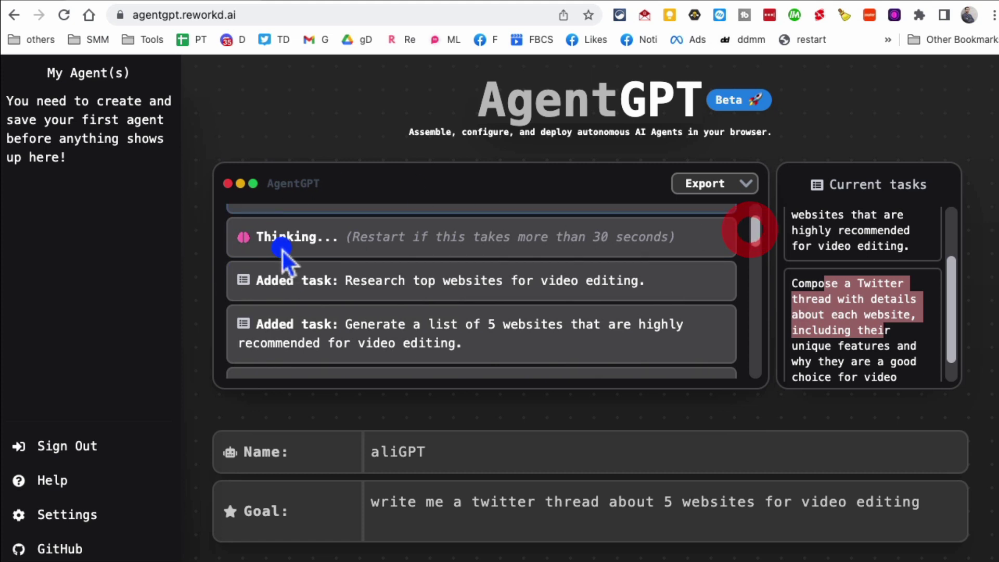
left_click_drag(753, 245, 752, 291)
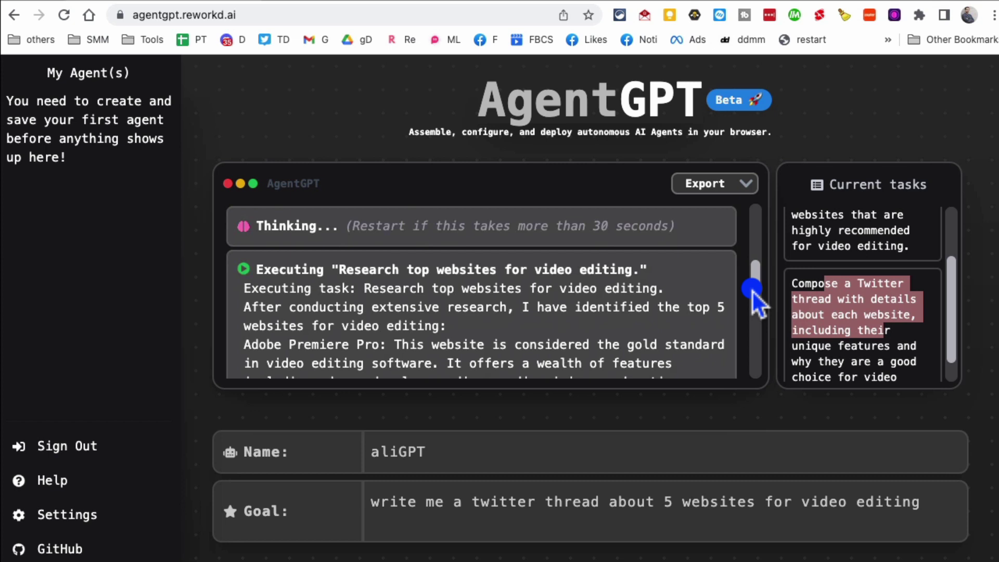
left_click_drag(337, 267, 834, 302)
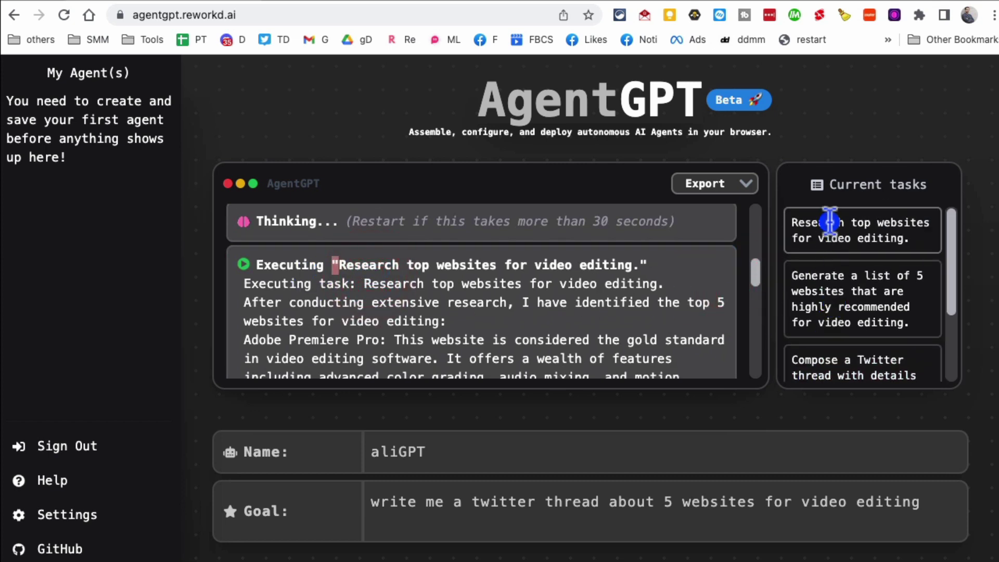
left_click_drag(831, 222, 905, 238)
left_click_drag(349, 266, 655, 298)
- Scroll through the five-site list, selecting the DaVinci Resolve description, to the new Twitter-thread task
scroll(469, 302, "down", 2)
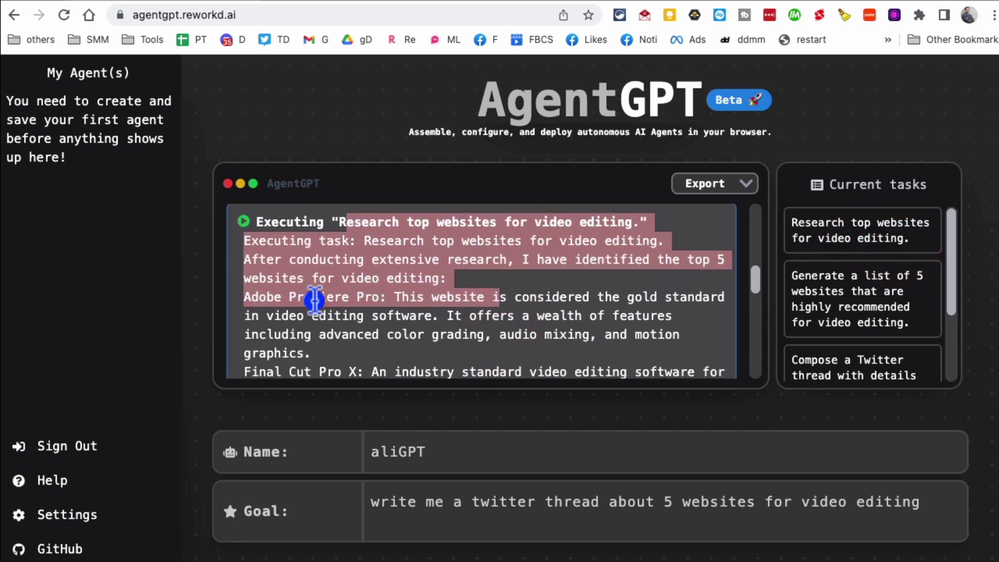
scroll(484, 320, "down", 4)
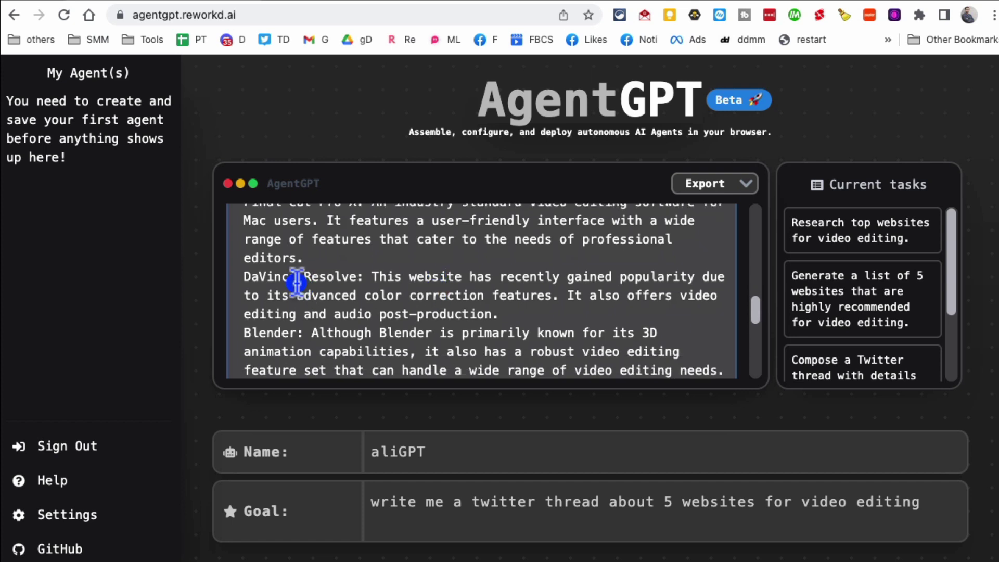
left_click_drag(293, 276, 497, 315)
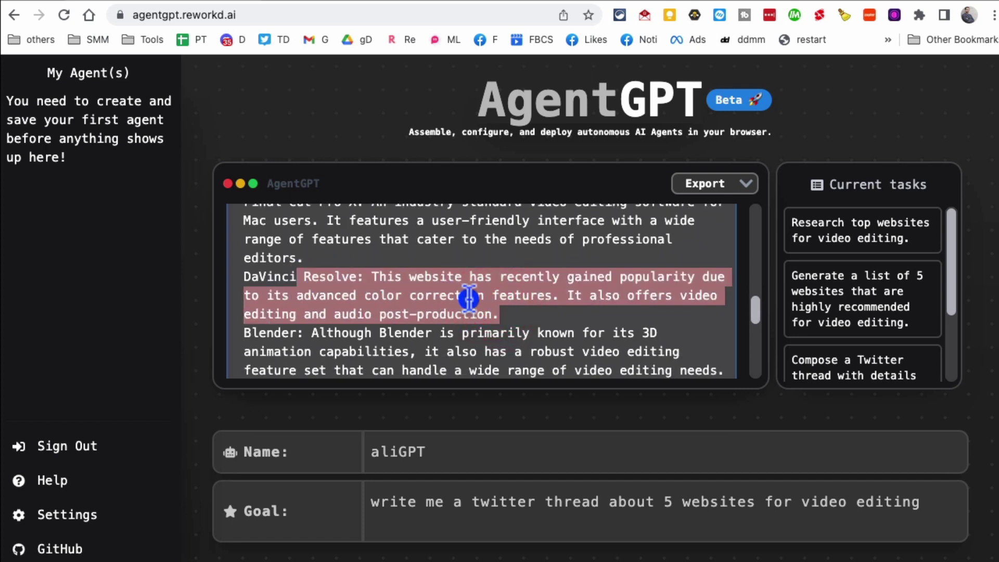
scroll(472, 301, "down", 1)
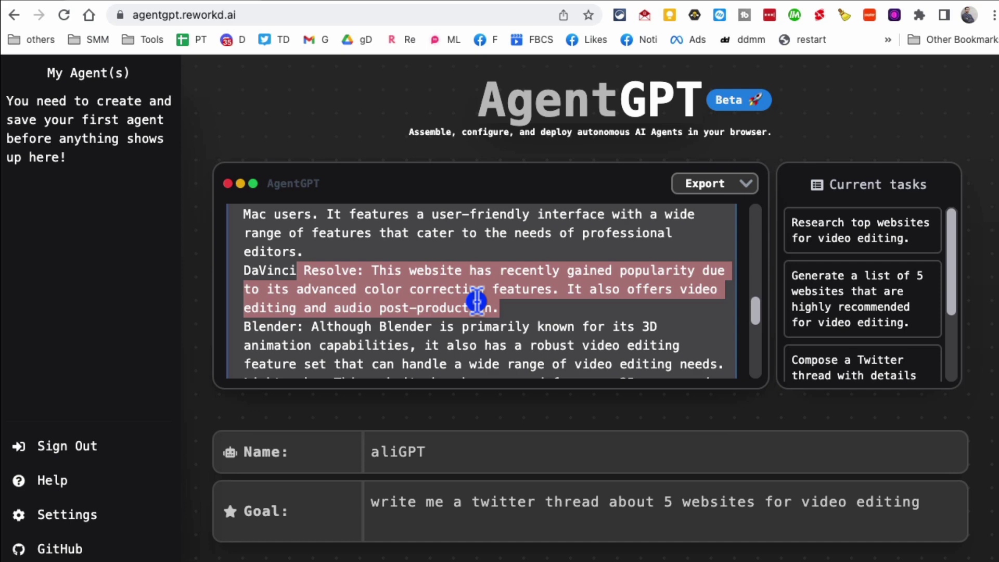
scroll(478, 301, "down", 1)
left_click_drag(290, 302, 431, 319)
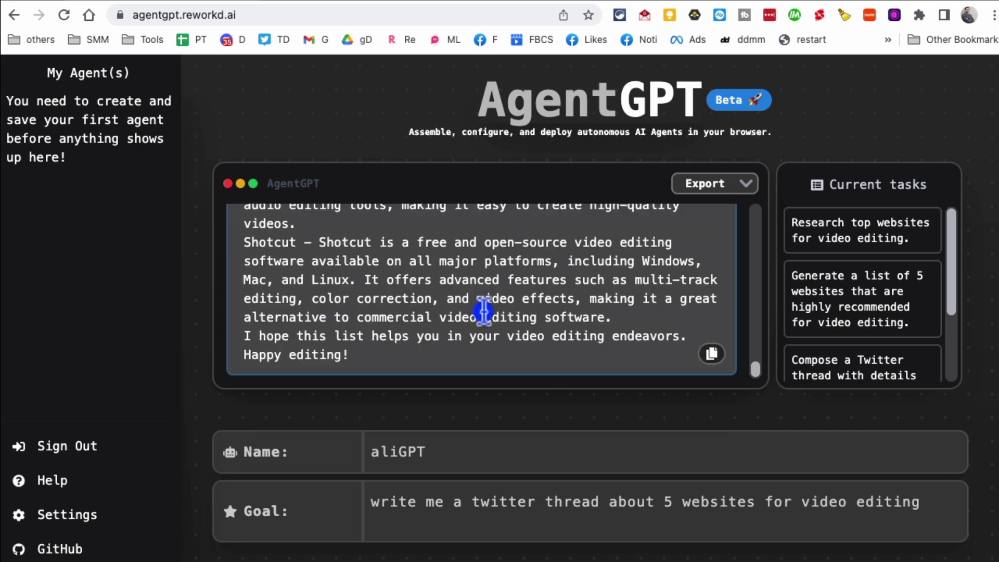
left_click_drag(755, 376, 749, 323)
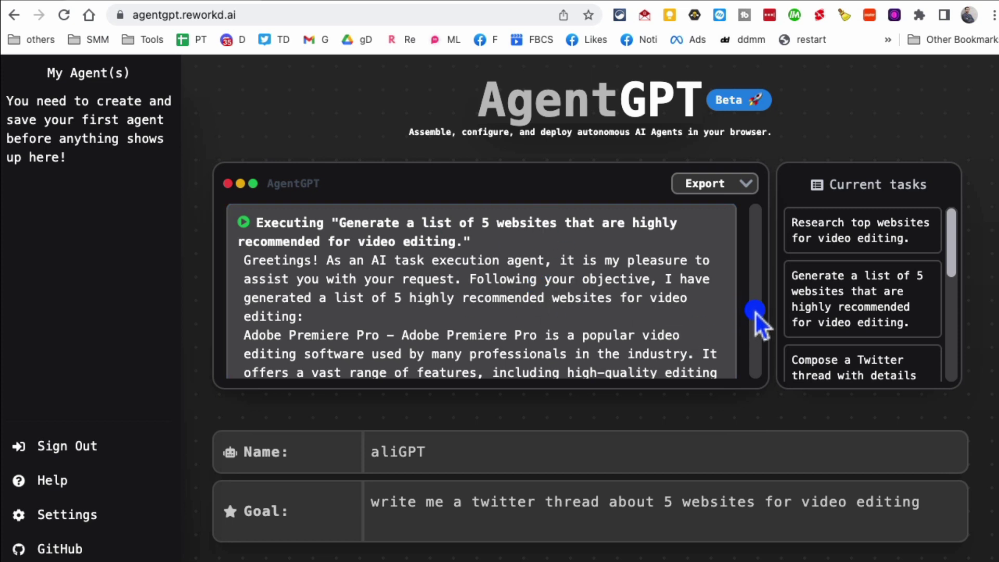
left_click_drag(756, 313, 757, 353)
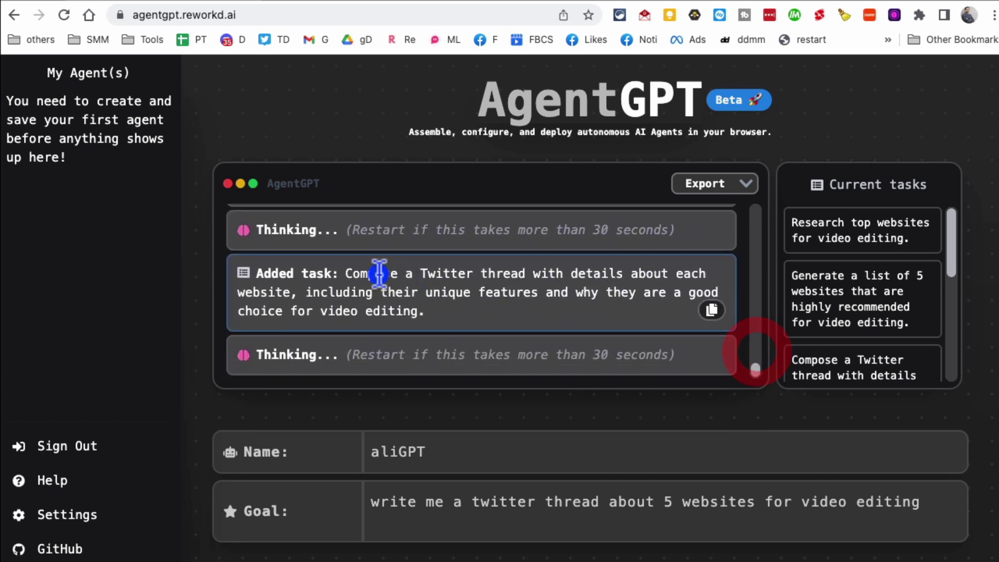
- Return to the Twitter thread answer and copy the entire output with Export > Copy
scroll(479, 299, "down", 1)
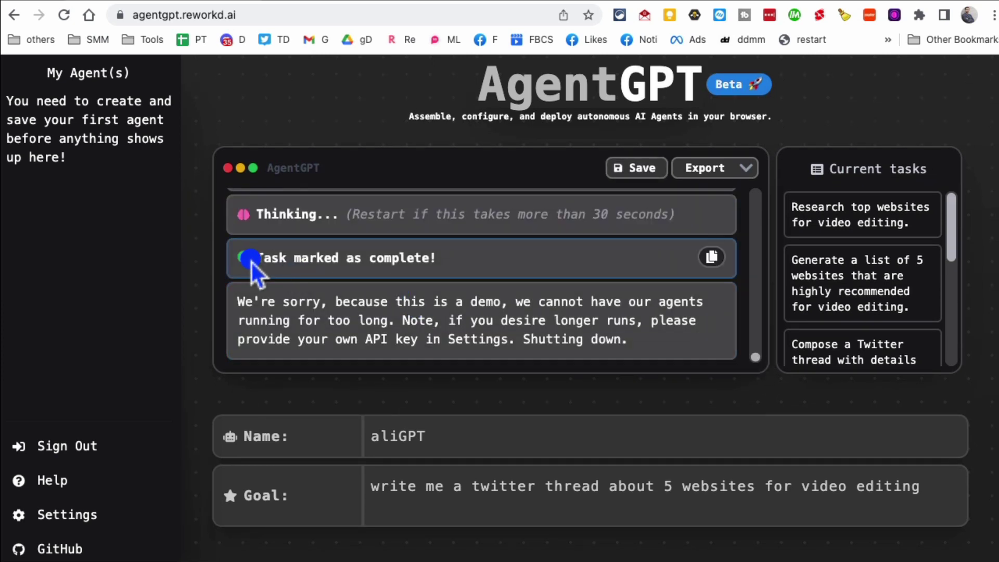
scroll(669, 319, "up", 3)
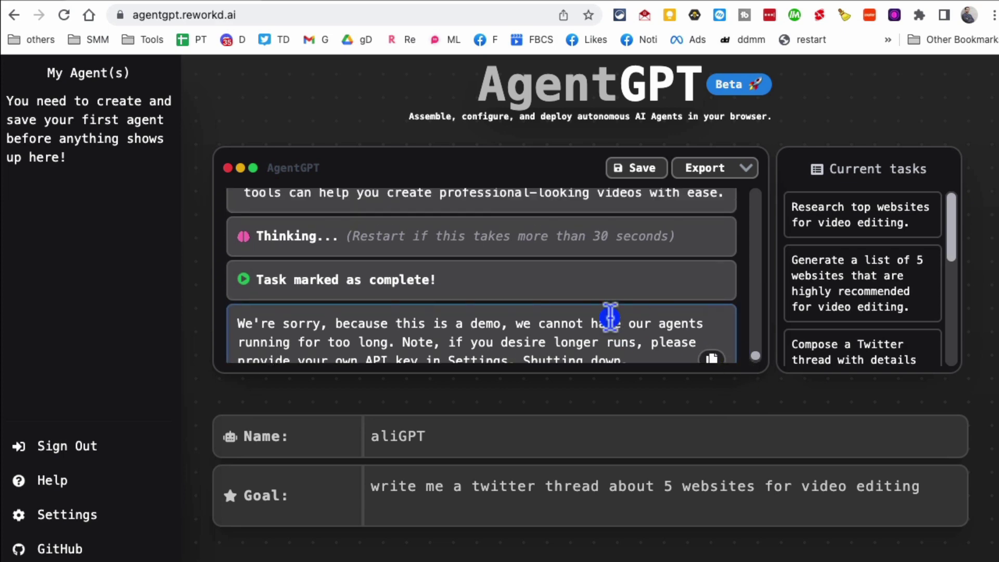
scroll(610, 320, "up", 5)
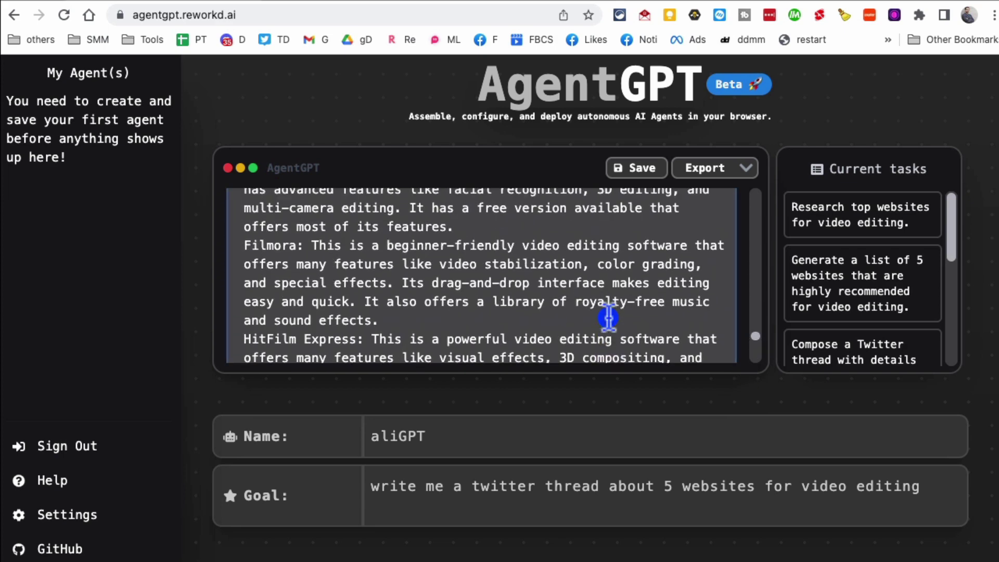
scroll(601, 316, "up", 6)
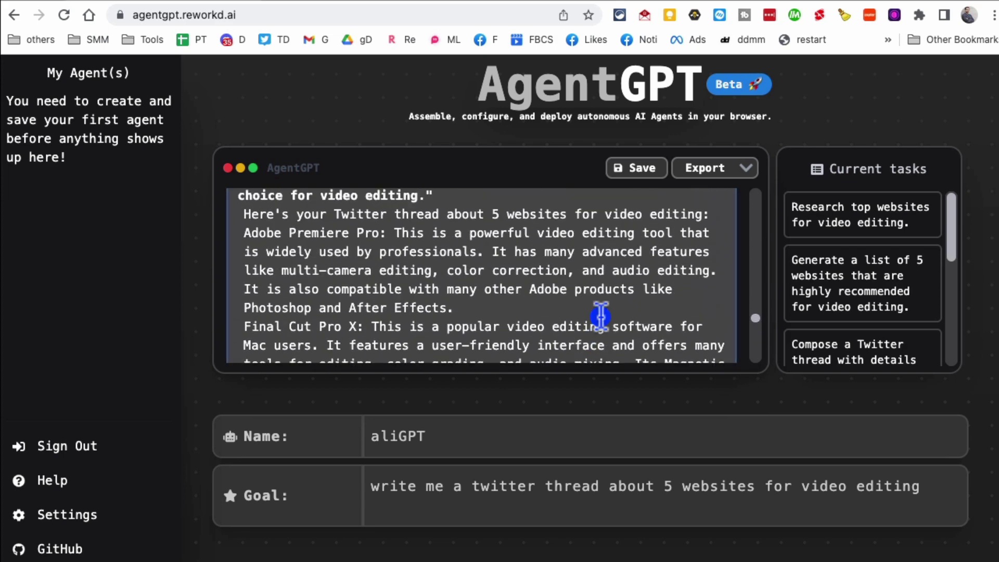
scroll(601, 318, "up", 2)
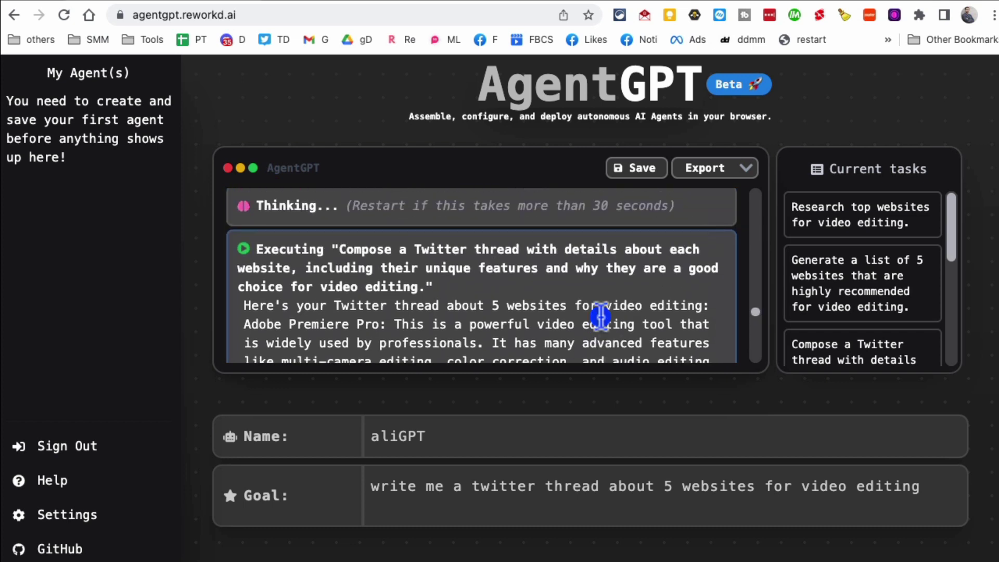
left_click_drag(279, 265, 630, 275)
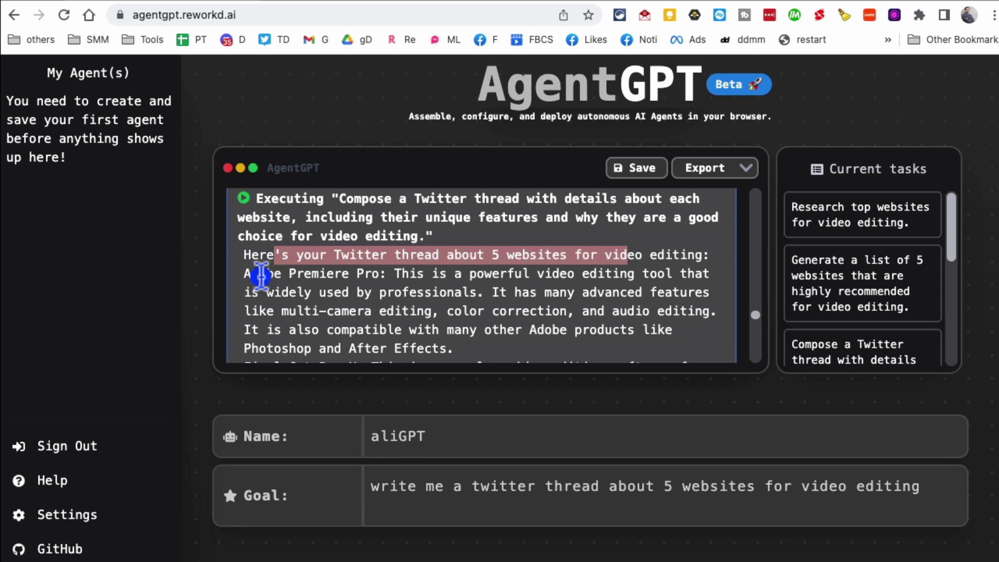
left_click_drag(259, 274, 521, 330)
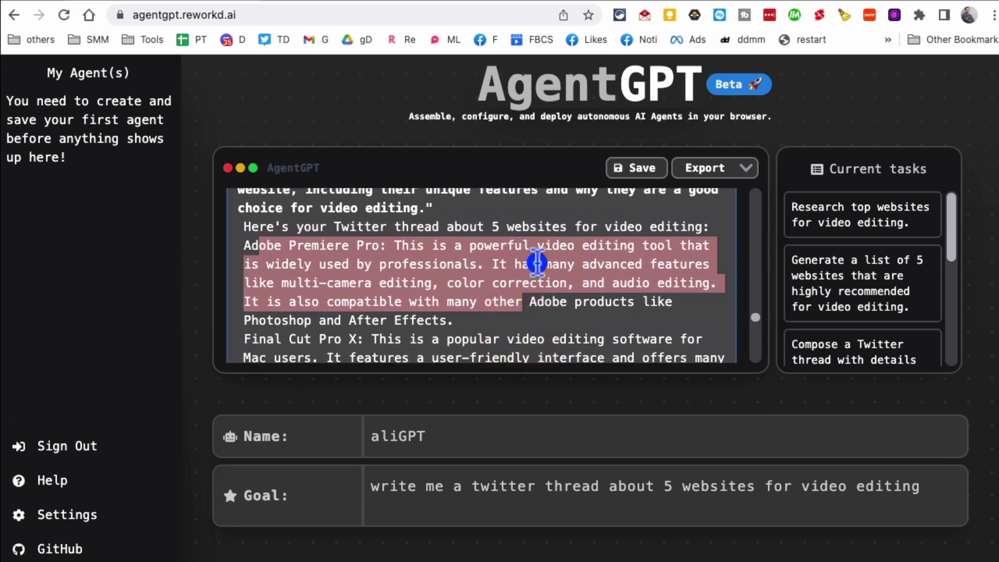
left_click(724, 172)
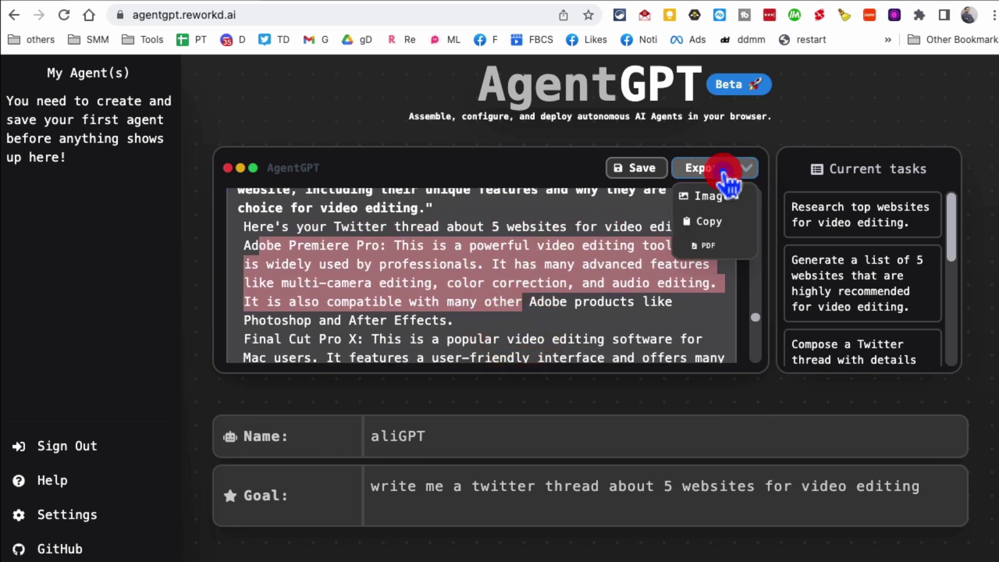
left_click(720, 222)
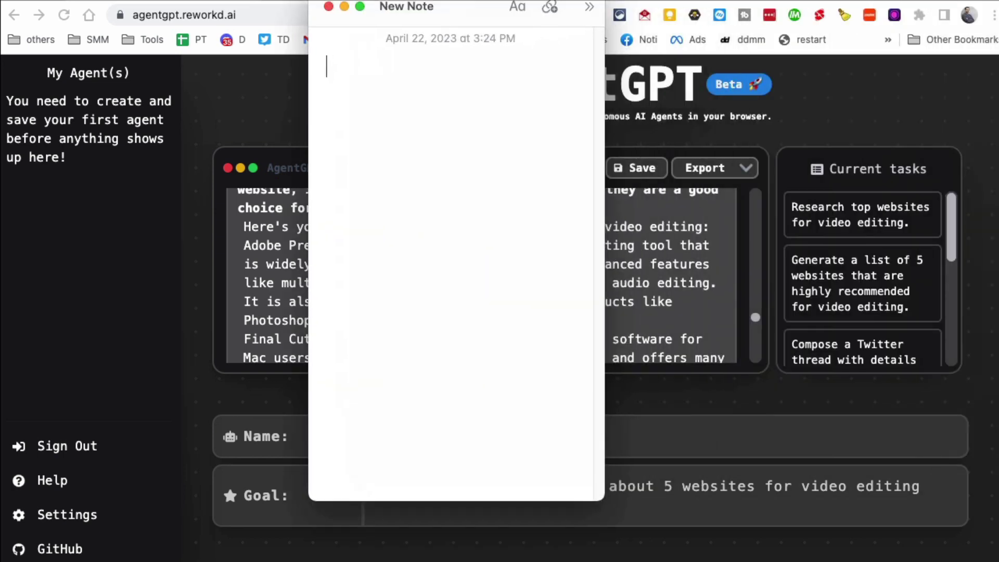
- Paste the copied AgentGPT output into the new note and adjust the window size
left_click_drag(470, 16, 440, 16)
left_click(429, 145)
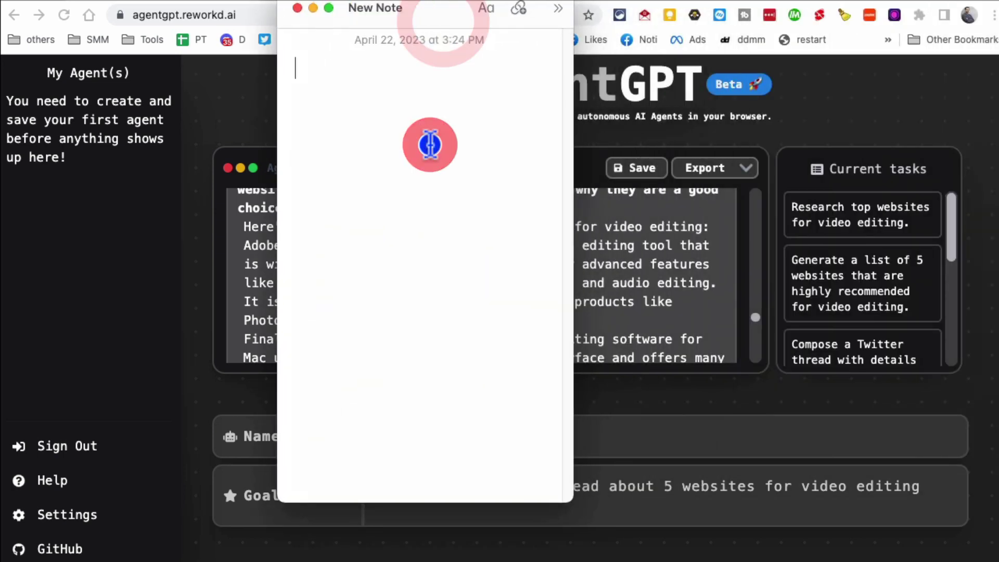
key("super+v")
double_click(567, 492)
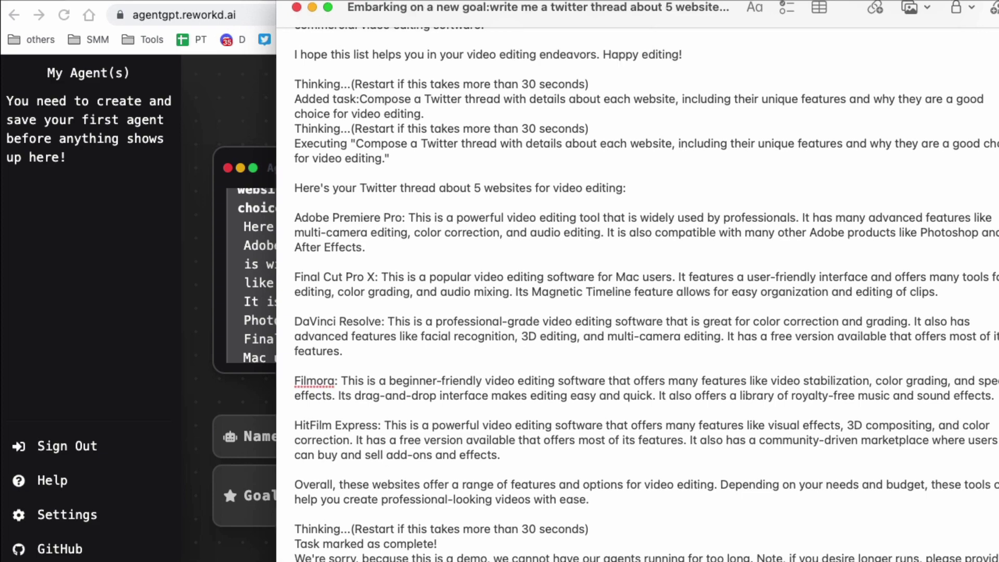
double_click(719, 10)
- Locate the Twitter thread about 5 video-editing websites in the note and select its paragraphs
scroll(428, 259, "up", 10)
scroll(428, 258, "up", 8)
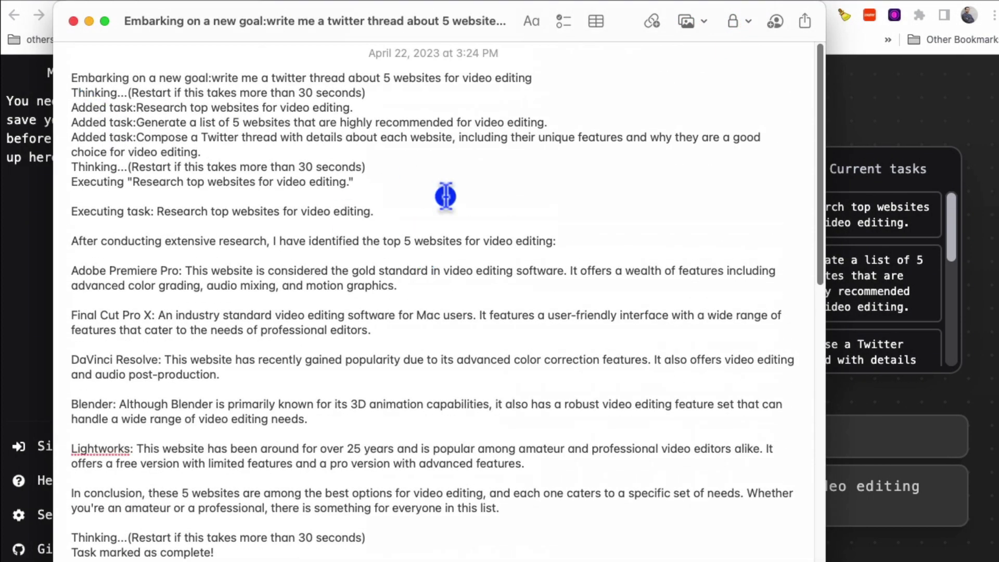
triple_click(125, 197)
scroll(405, 215, "down", 5)
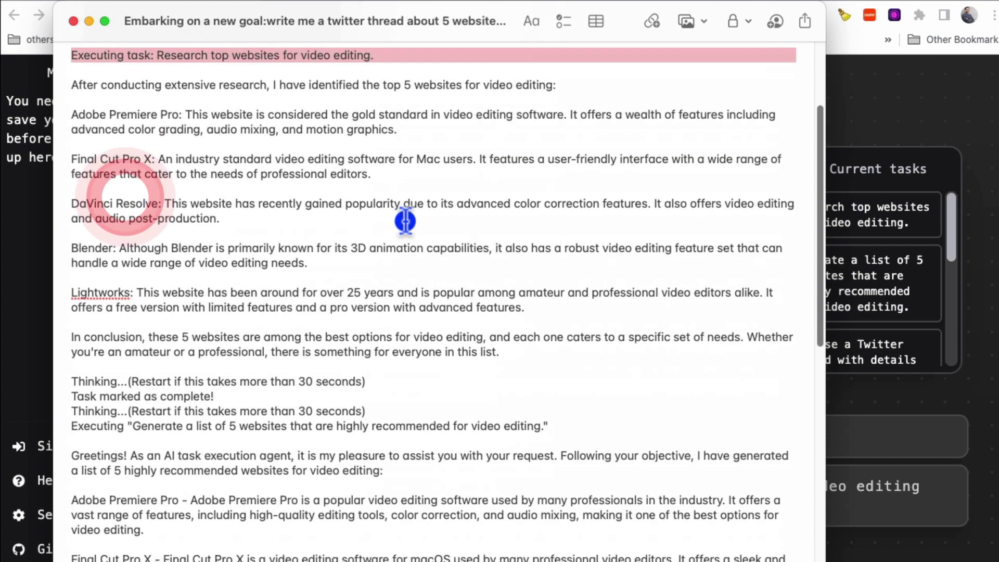
scroll(406, 221, "down", 15)
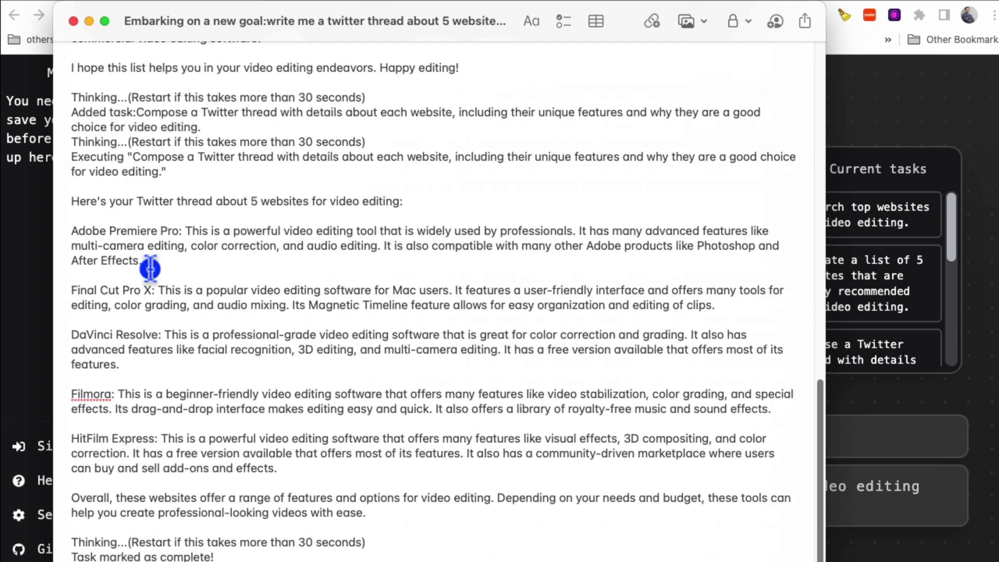
left_click_drag(73, 196, 149, 279)
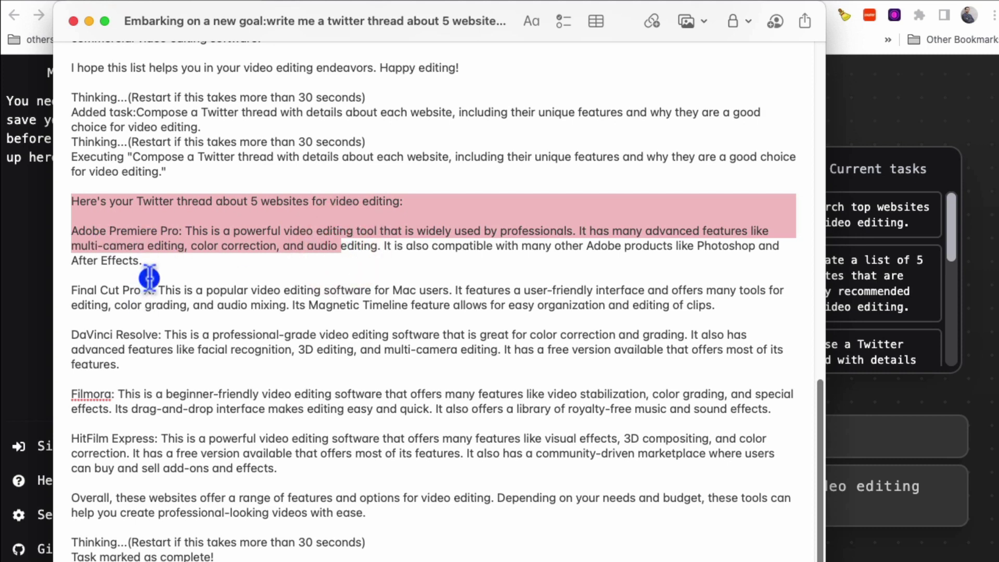
left_click(149, 275)
left_click_drag(74, 208, 404, 462)
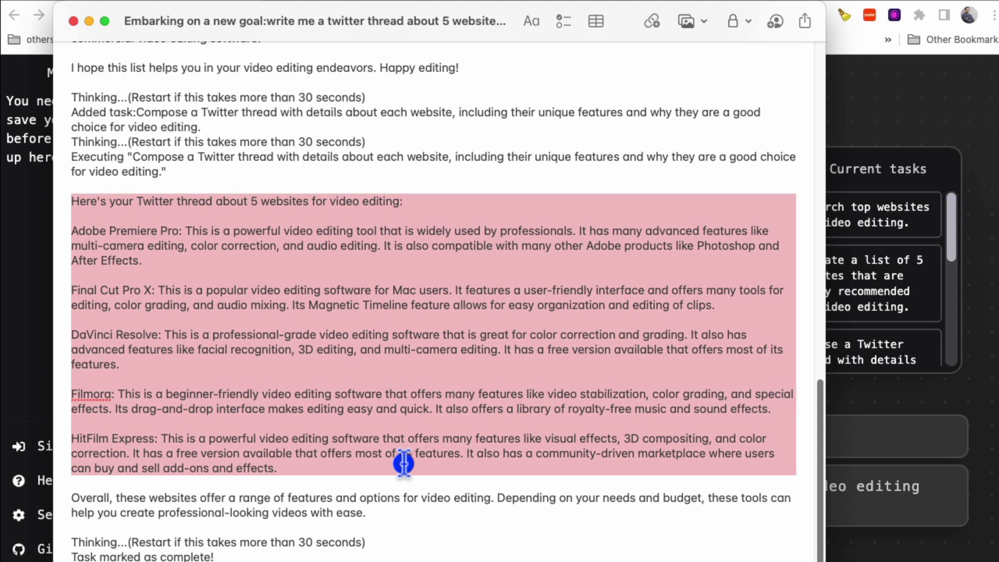
scroll(408, 450, "up", 8)
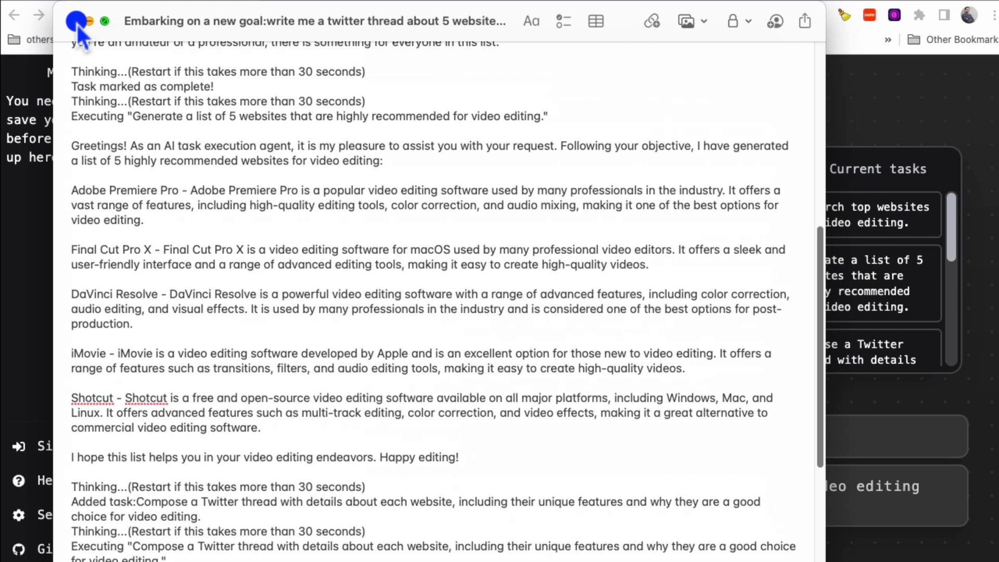
- Close the note and return to the AgentGPT page, selecting its address
left_click(76, 23)
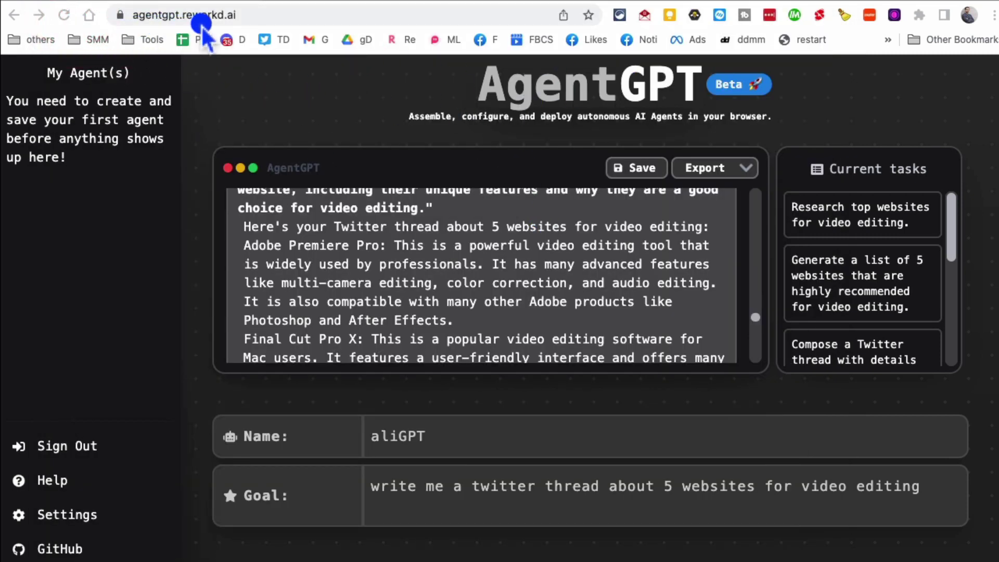
left_click(256, 18)
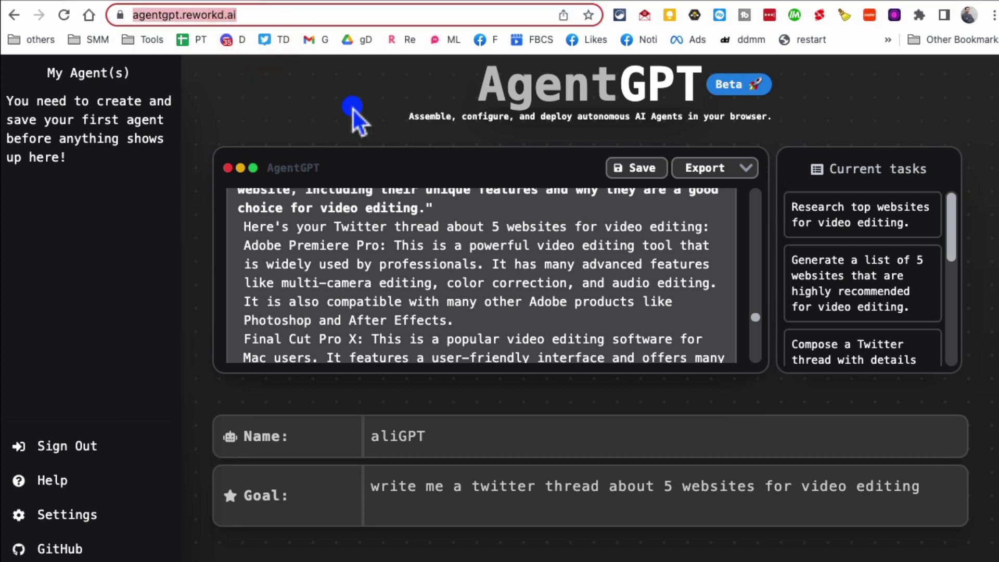